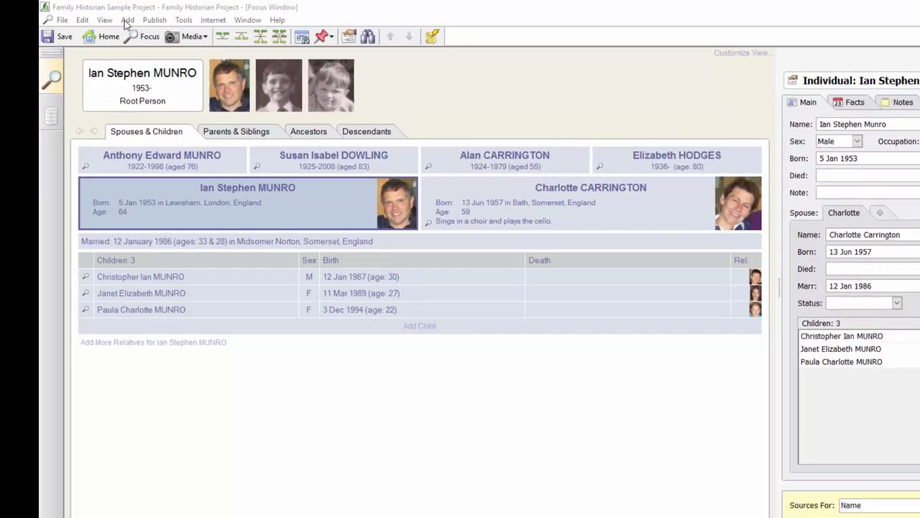
Insert all three image files from the Pictures folder into the project as media
left_click(109, 14)
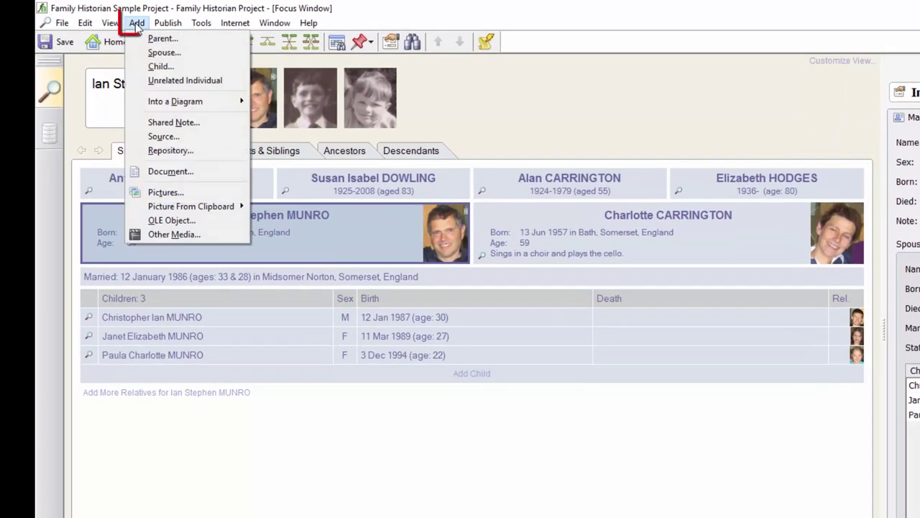
left_click(165, 192)
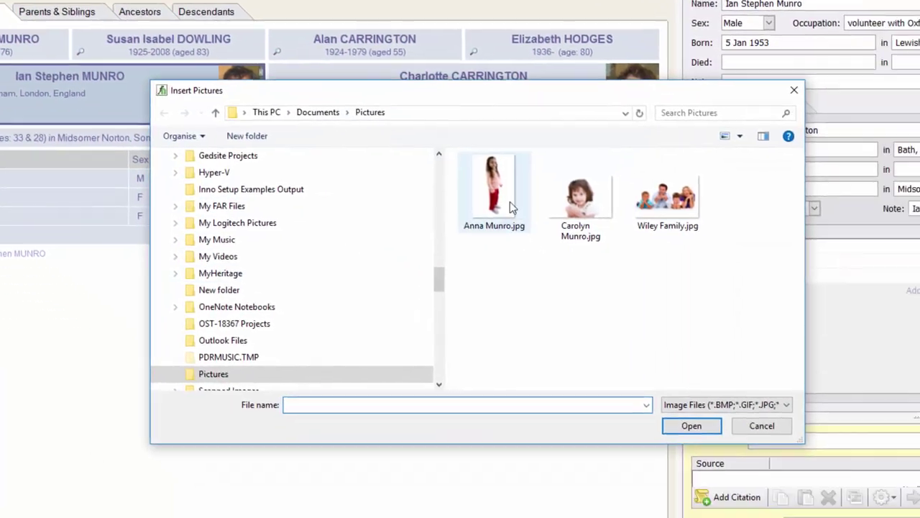
left_click(686, 319)
left_click(877, 336, "shift")
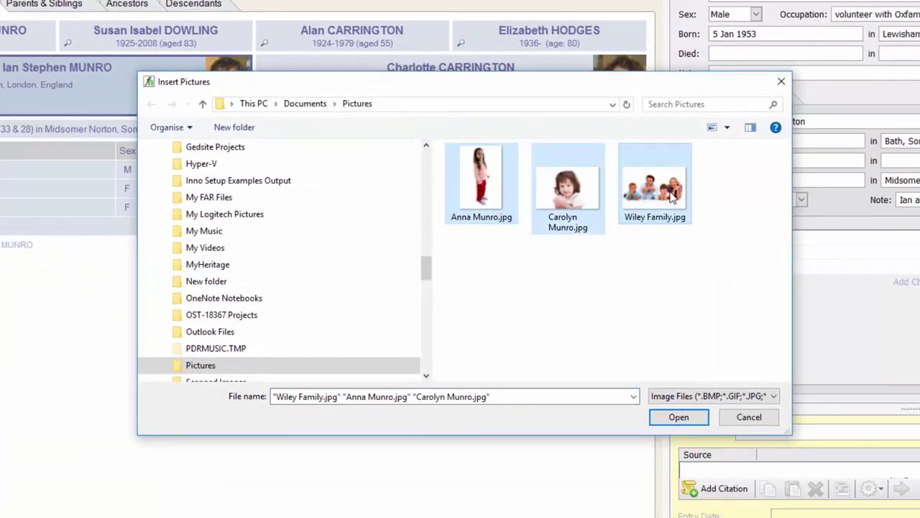
left_click(692, 419)
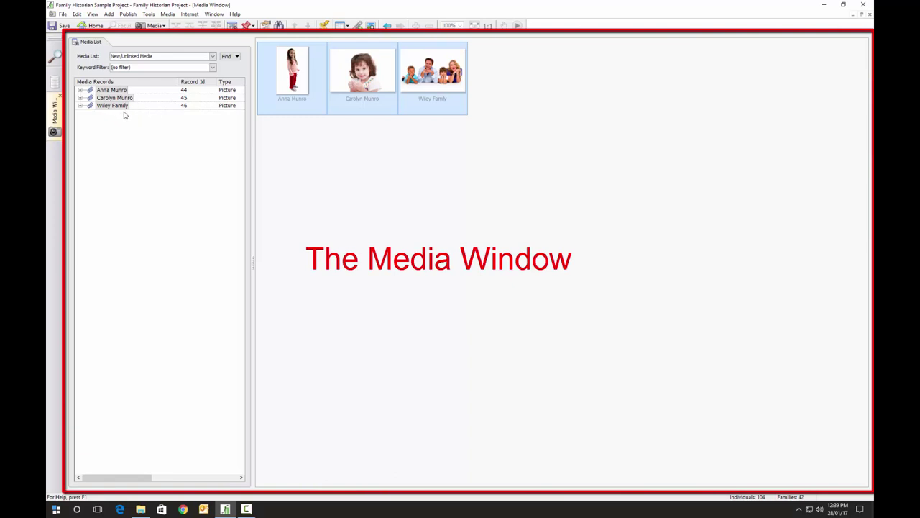
Open the family group picture's media record, set its date to 1 Mar 2003 and its keywords to "Picture, Family Group"
left_click(503, 99)
double_click(434, 72)
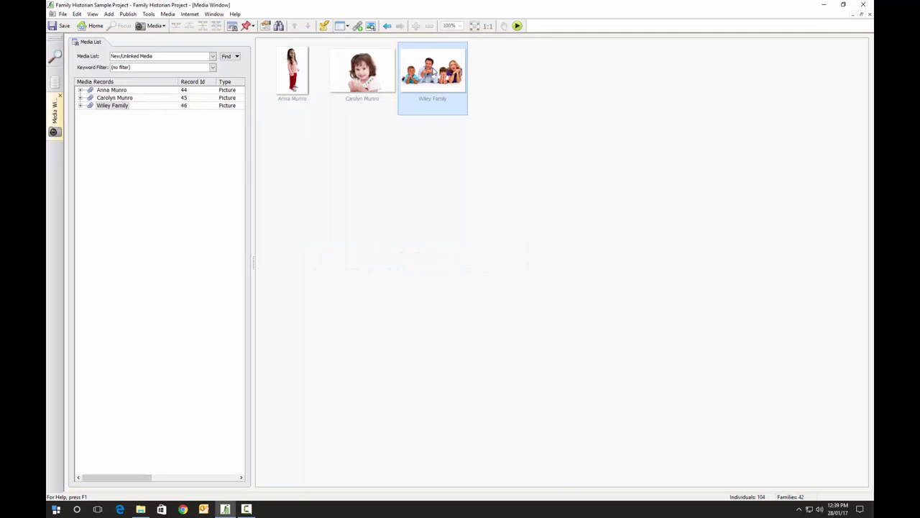
left_click_drag(559, 184, 559, 161)
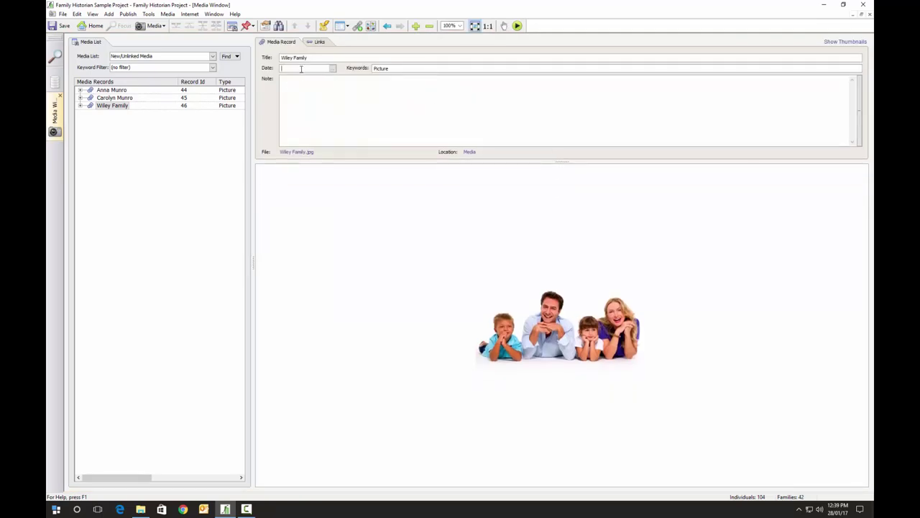
type("1/3/2003")
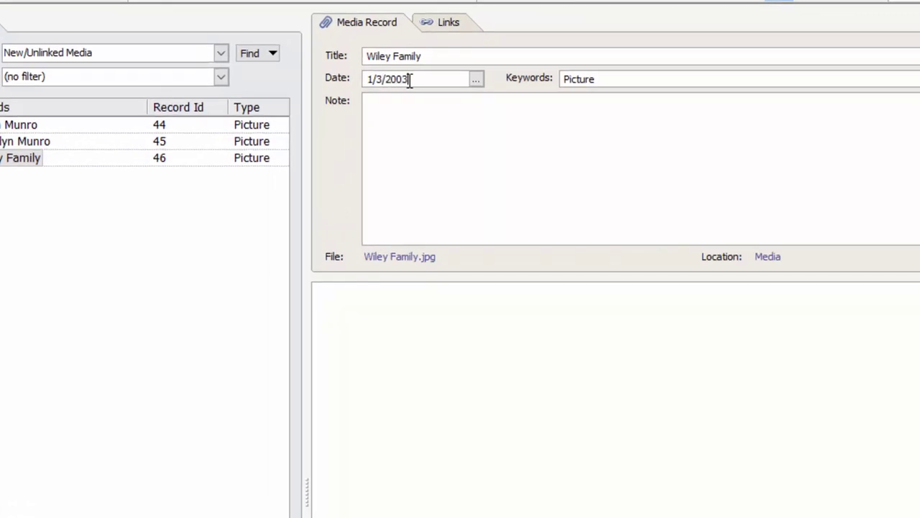
key("Tab")
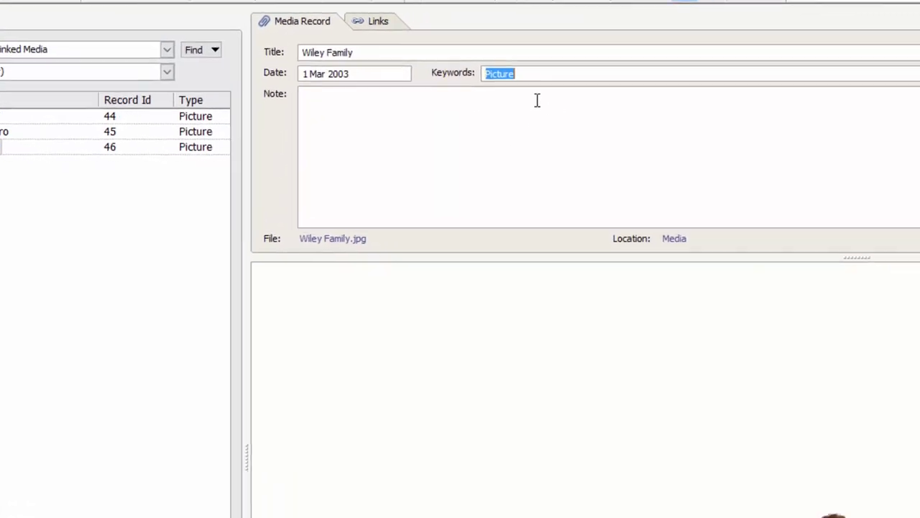
left_click(614, 79)
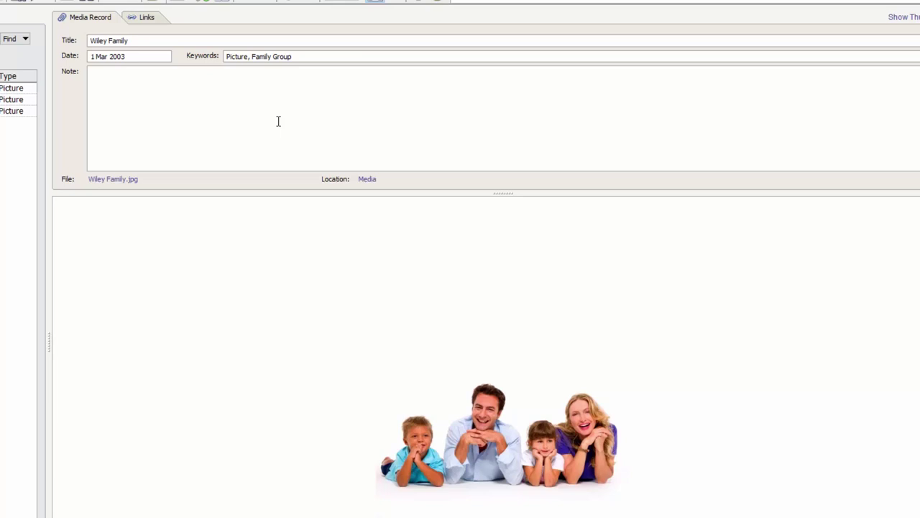
Show the family group picture's links and use the Media Link Tool to filter individuals by the family's surname
left_click(147, 19)
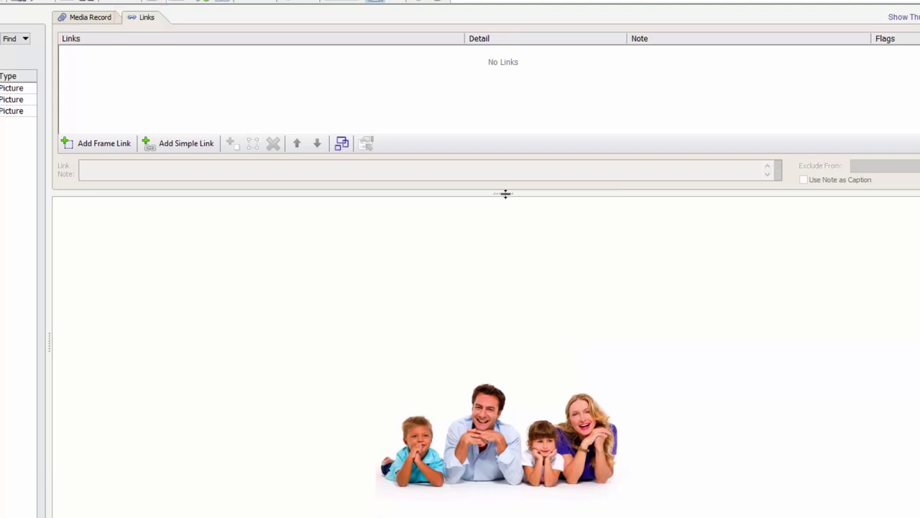
left_click_drag(505, 193, 497, 177)
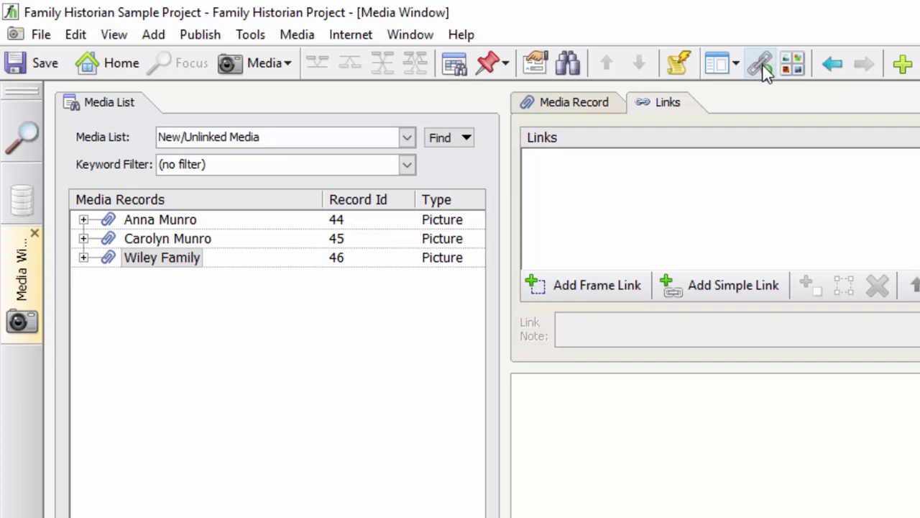
left_click(763, 69)
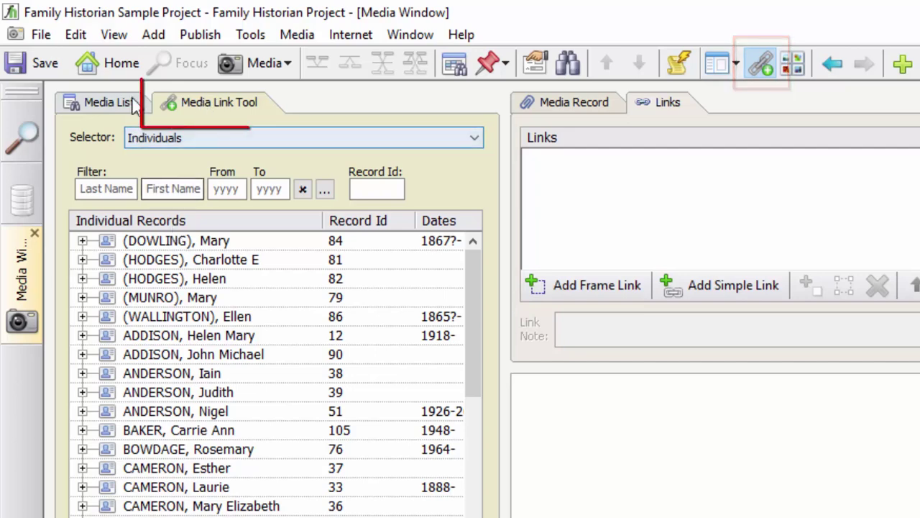
left_click(113, 189)
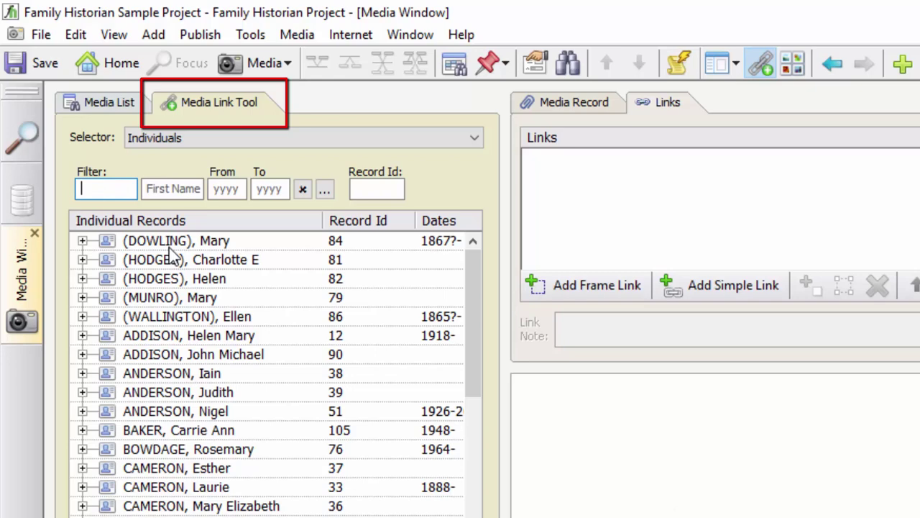
type("Wiley")
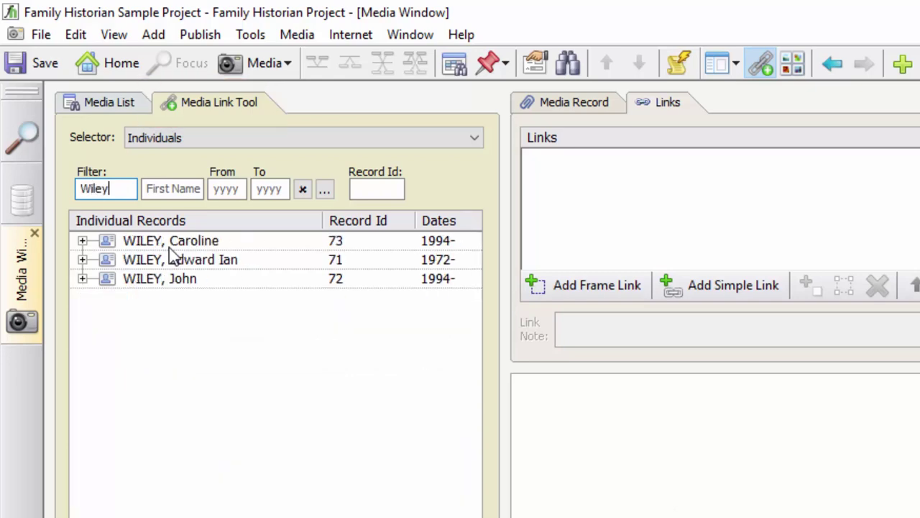
Add frame links to the father and his spouse, framing each adult's face in the family group picture
left_click(196, 260)
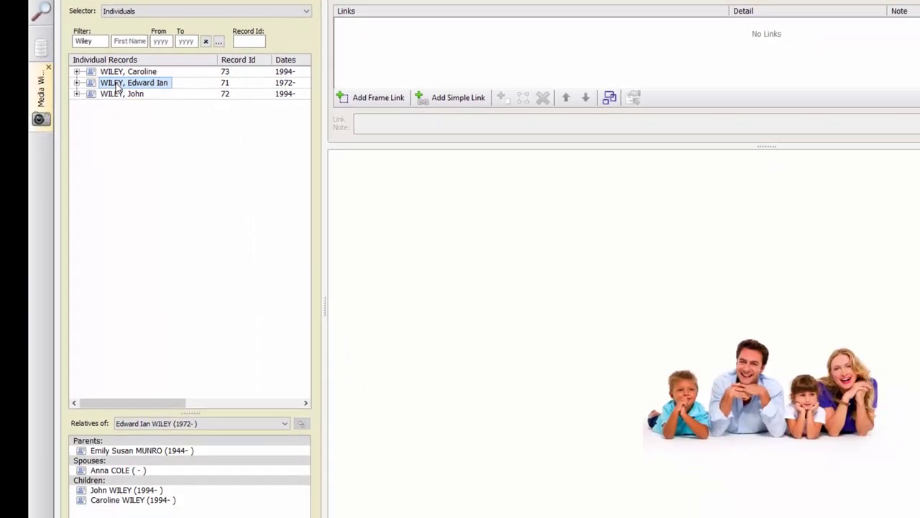
left_click_drag(116, 86, 750, 372)
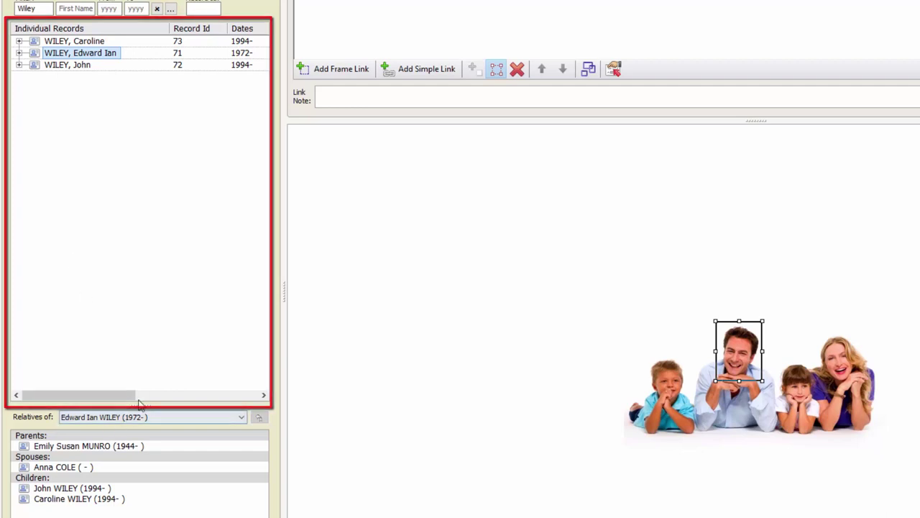
left_click_drag(144, 405, 115, 309)
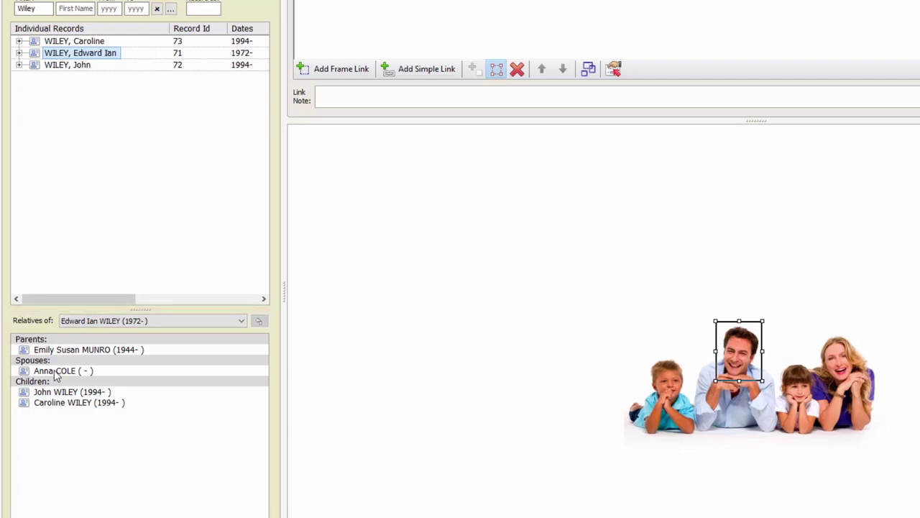
left_click(54, 371)
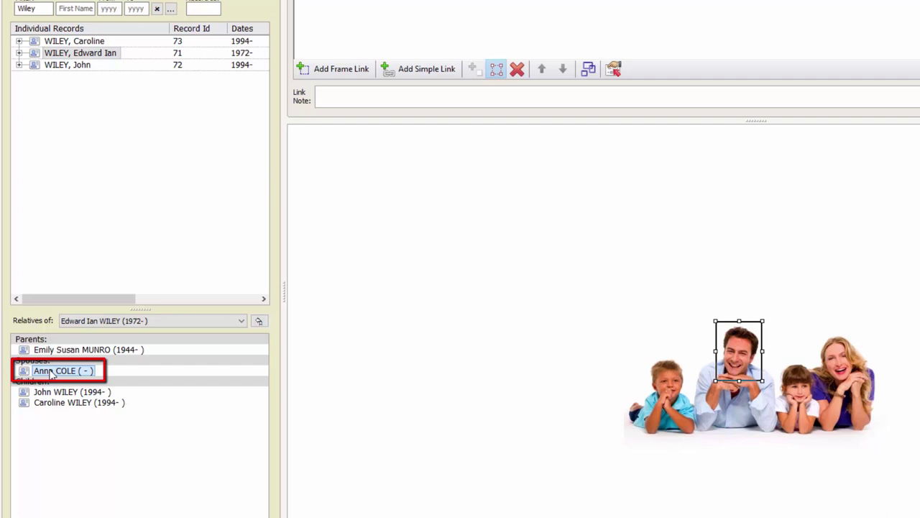
left_click_drag(52, 372, 862, 383)
left_click(889, 371)
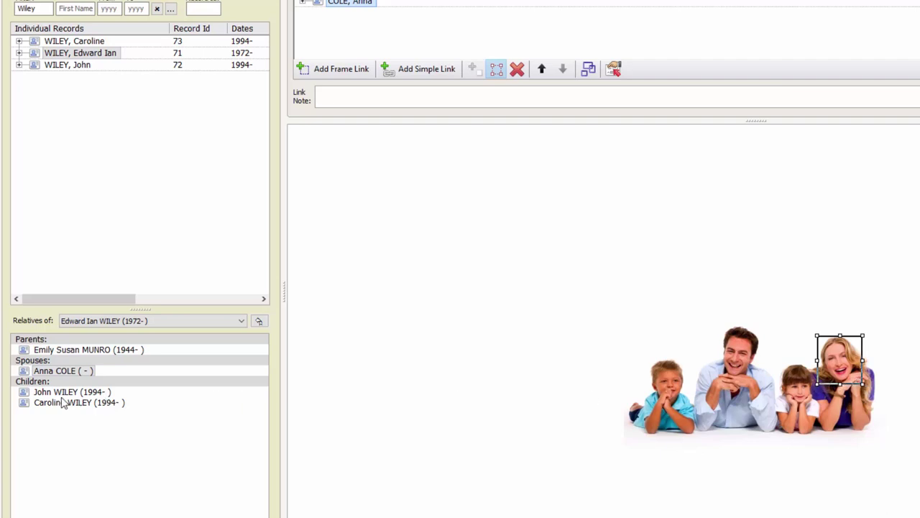
Add frame links to the son and the daughter, framing each child's face in the family group picture
left_click_drag(107, 391, 672, 397)
left_click(744, 396)
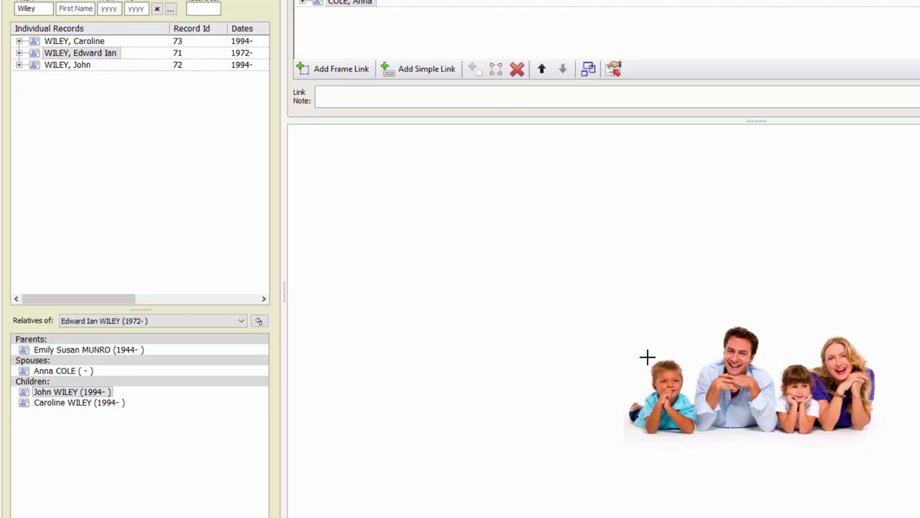
left_click_drag(645, 355, 688, 400)
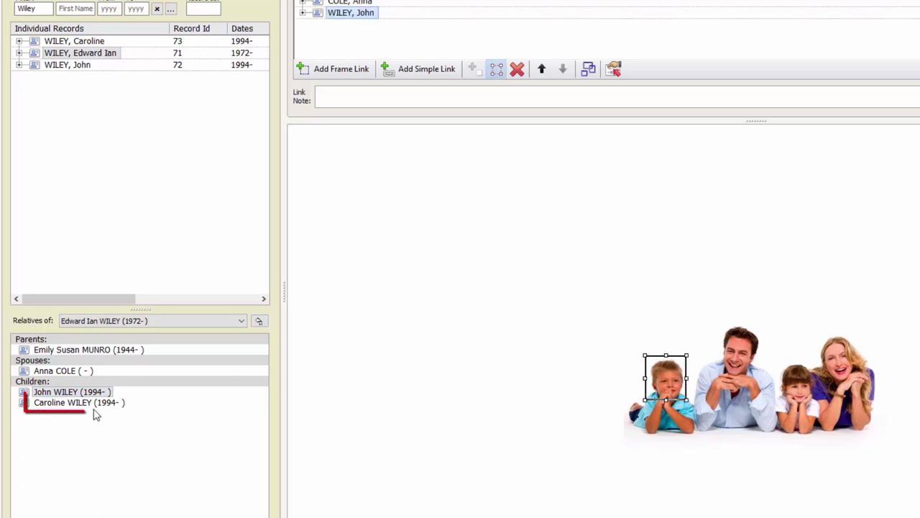
left_click_drag(93, 404, 804, 394)
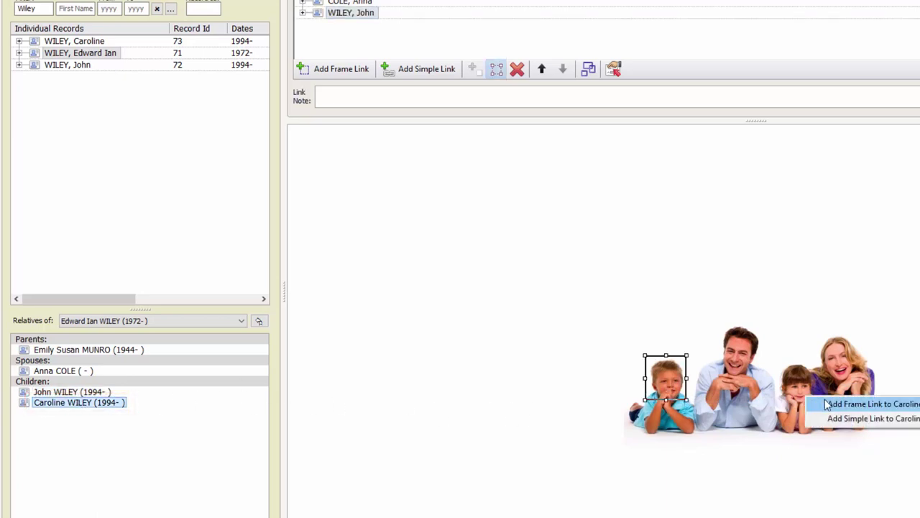
left_click(827, 405)
left_click_drag(774, 358, 815, 408)
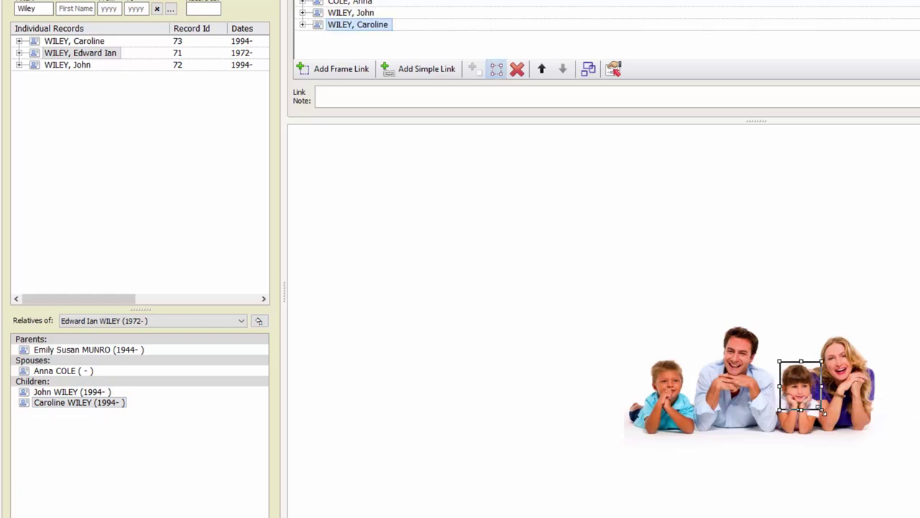
left_click(401, 122)
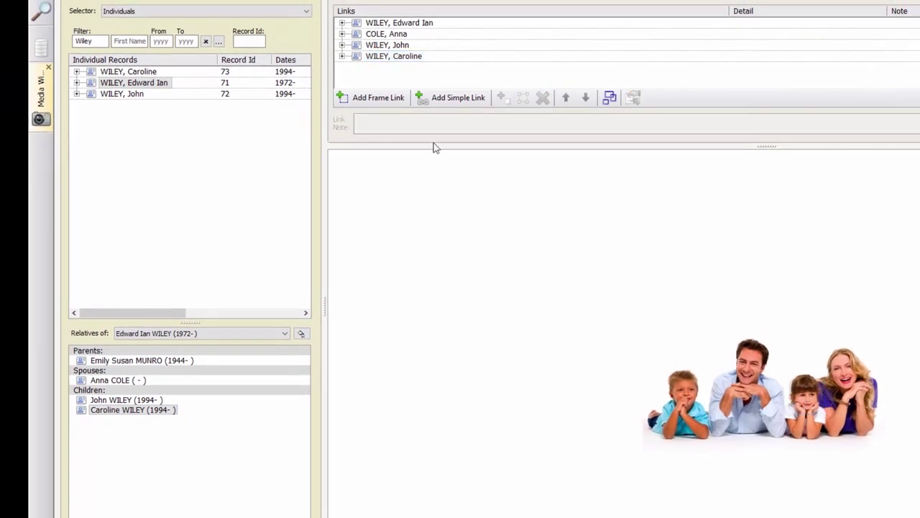
Examine which face each child's link frames, and view the media attached to the boy's record
left_click(403, 58)
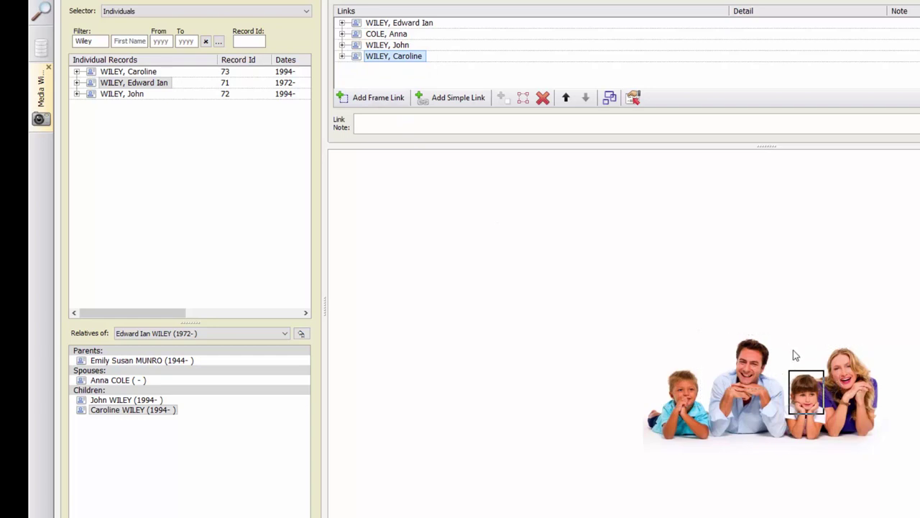
left_click(680, 391)
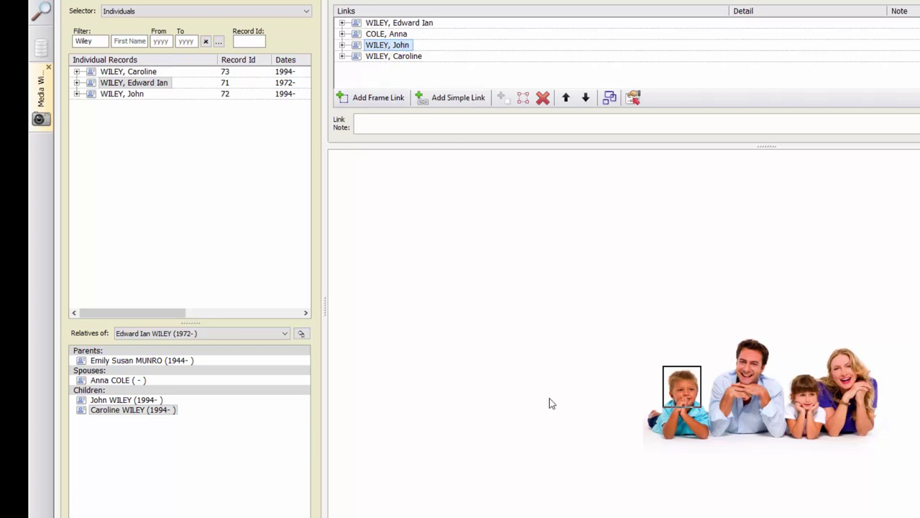
double_click(687, 389)
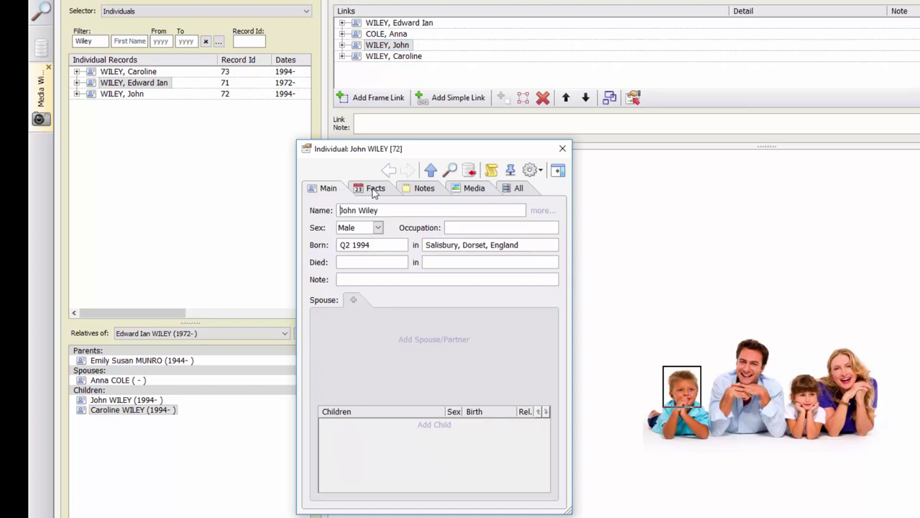
left_click(471, 189)
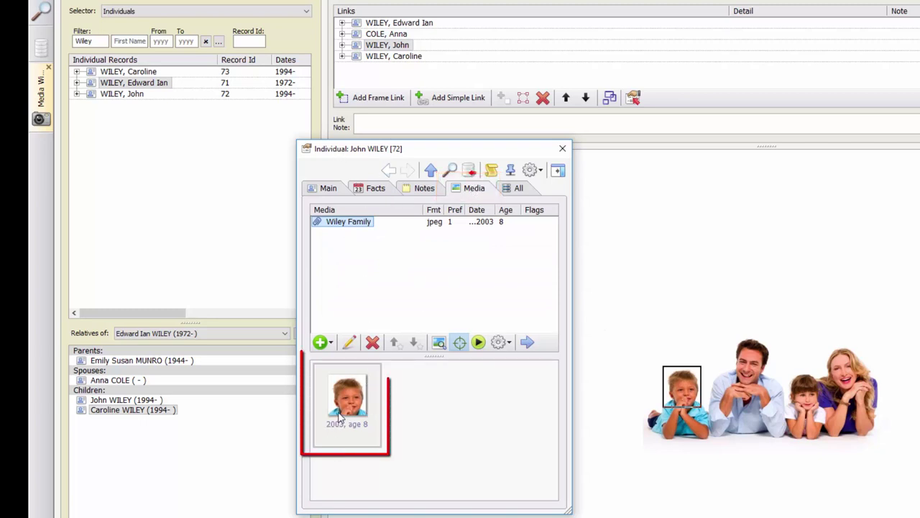
Compare the cropped face and full picture thumbnails in the boy's media, and close his record
left_click(459, 343)
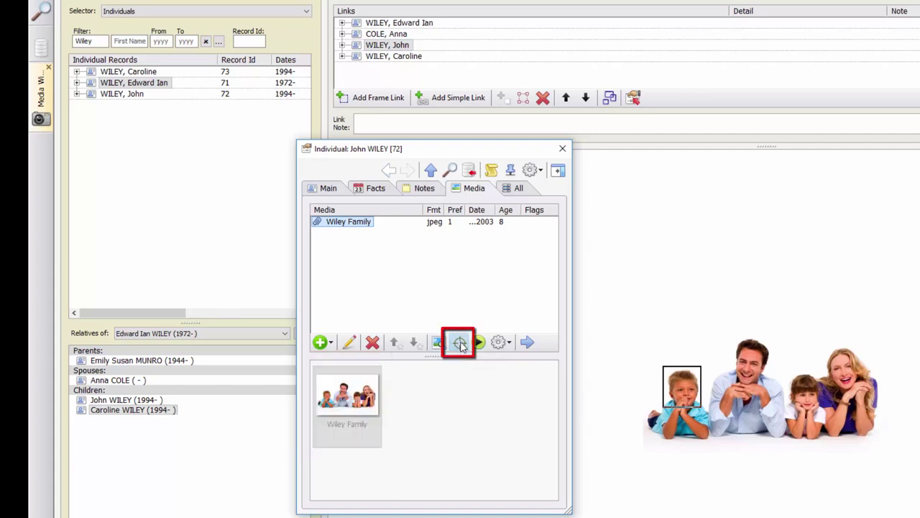
left_click(461, 346)
left_click(461, 346)
left_click(461, 345)
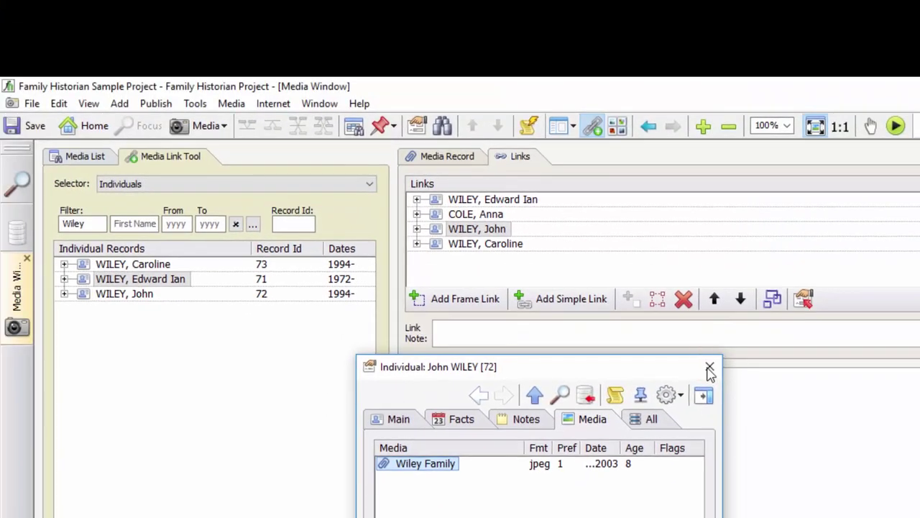
left_click(709, 369)
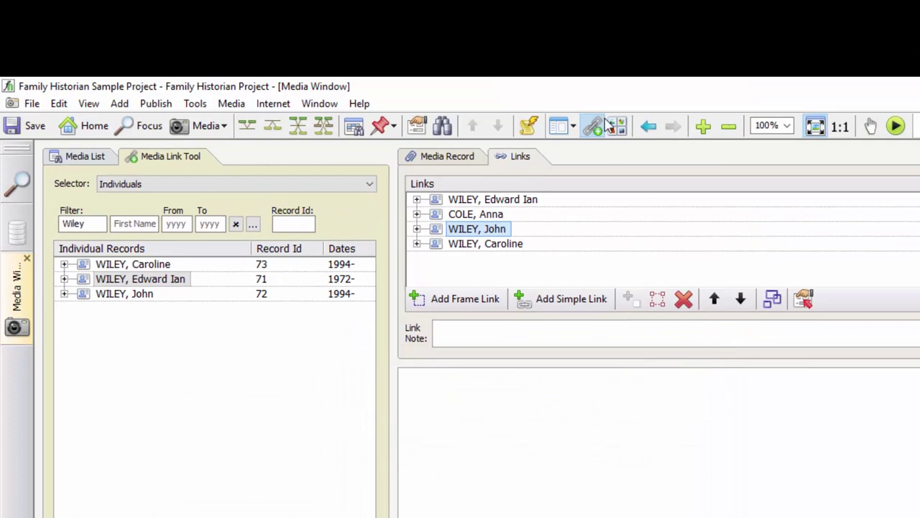
Open the picture of the girl in red trousers from the thumbnails and filter the individuals by her surname
left_click(618, 128)
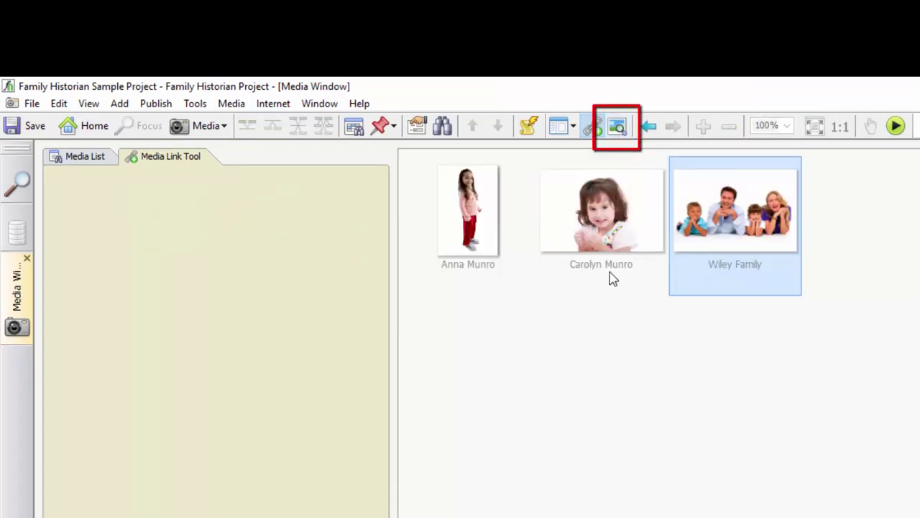
left_click(604, 210)
left_click(476, 214)
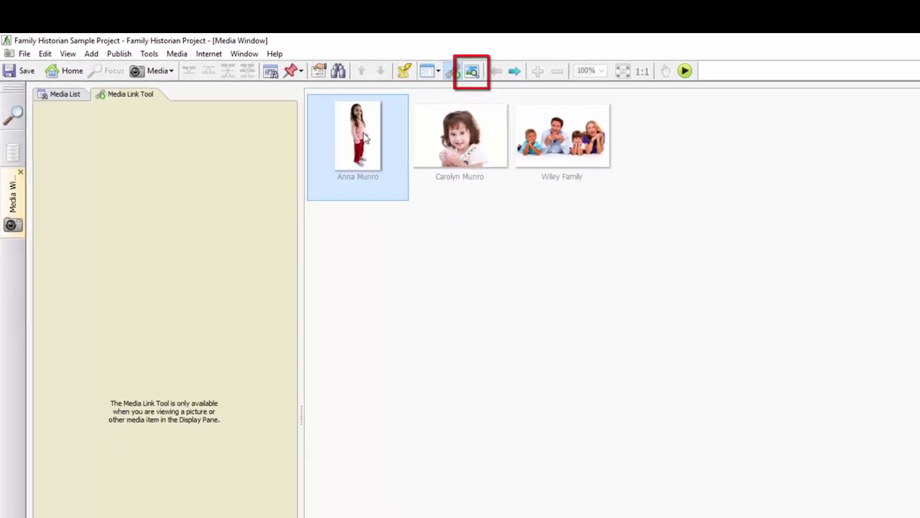
double_click(365, 138)
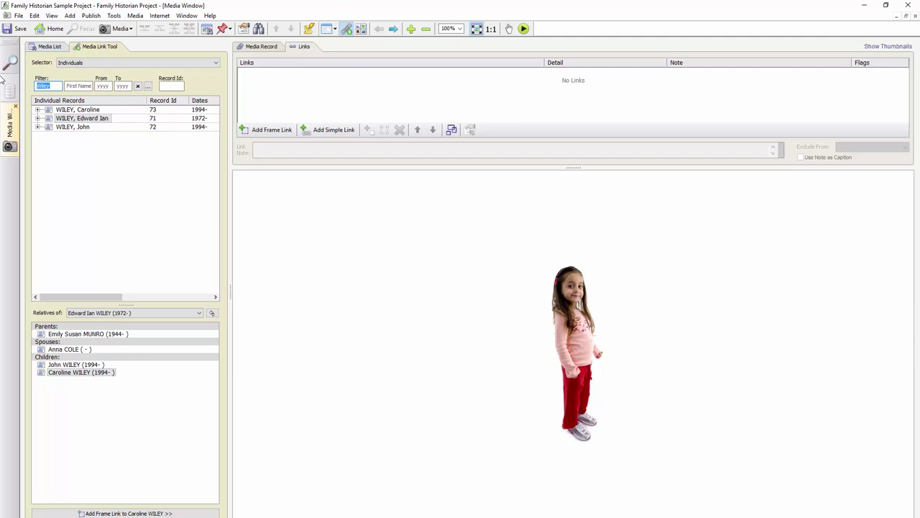
type("Mun")
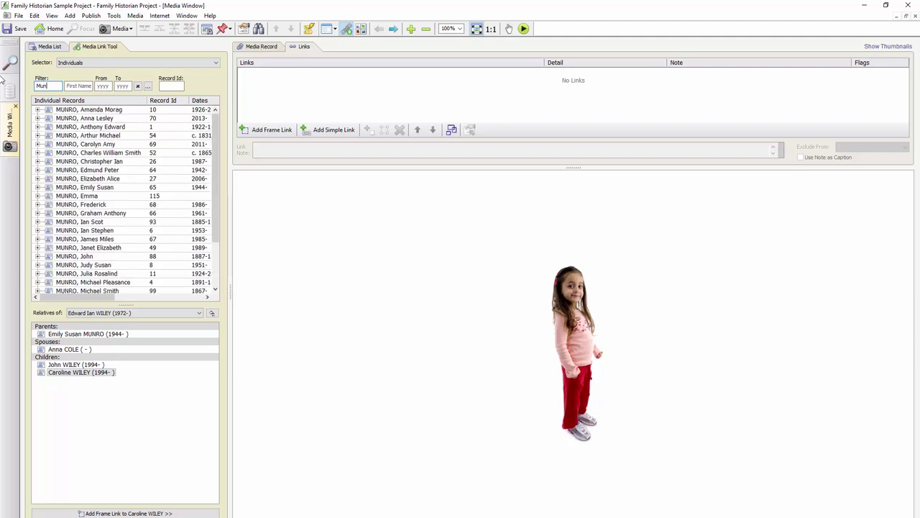
Filter the individuals by the girl's first name and add a frame link to her record, framing her face in the red-trousers picture
type("An")
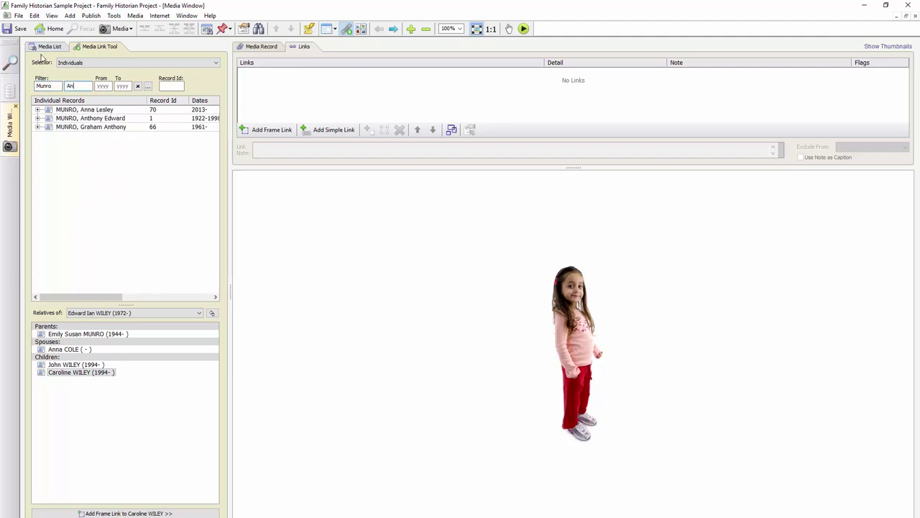
left_click(84, 109)
right_click(584, 297)
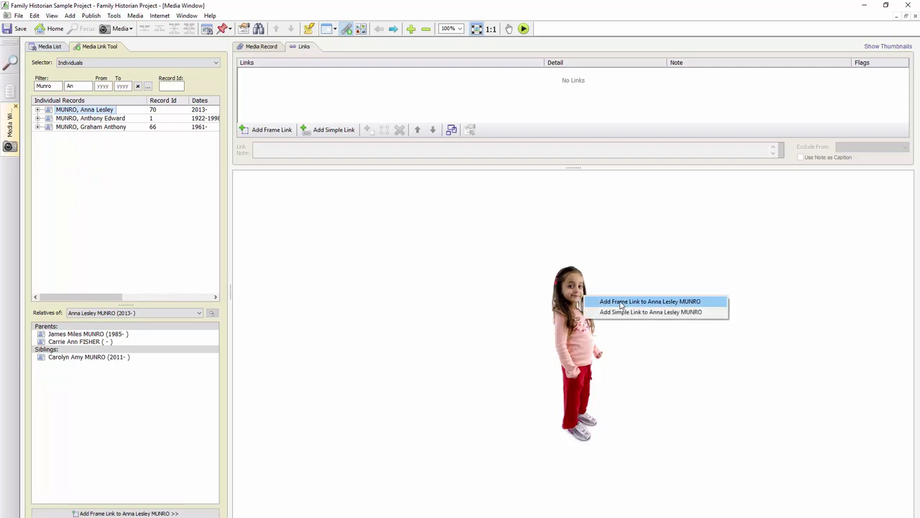
left_click(621, 301)
left_click_drag(551, 263, 592, 309)
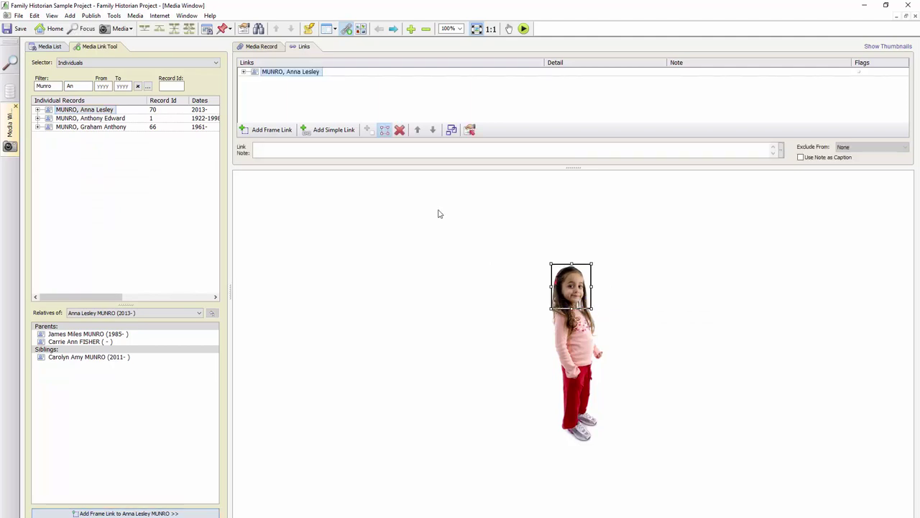
Open the picture of the curly-haired girl in the white top from the thumbnails and filter the individuals' first names by C
left_click(361, 28)
double_click(358, 86)
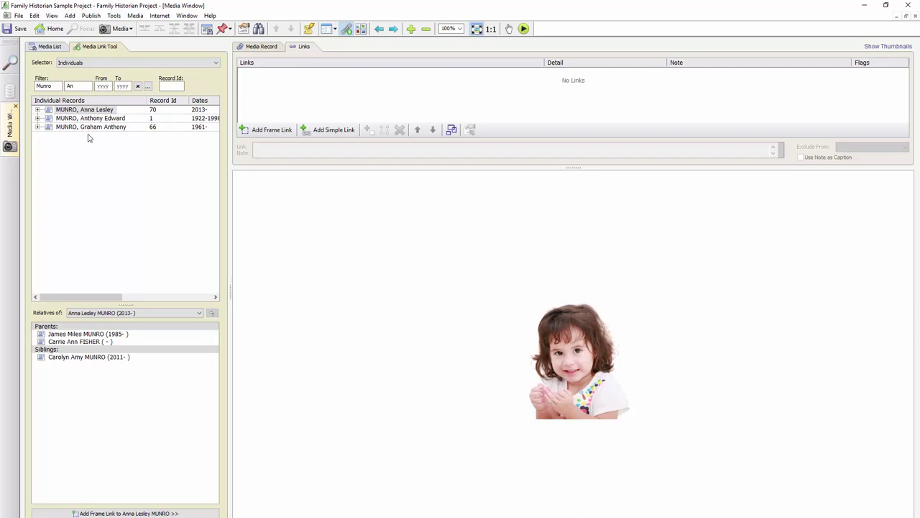
left_click(86, 87)
key("BackSpace")
key("BackSpace")
type("C")
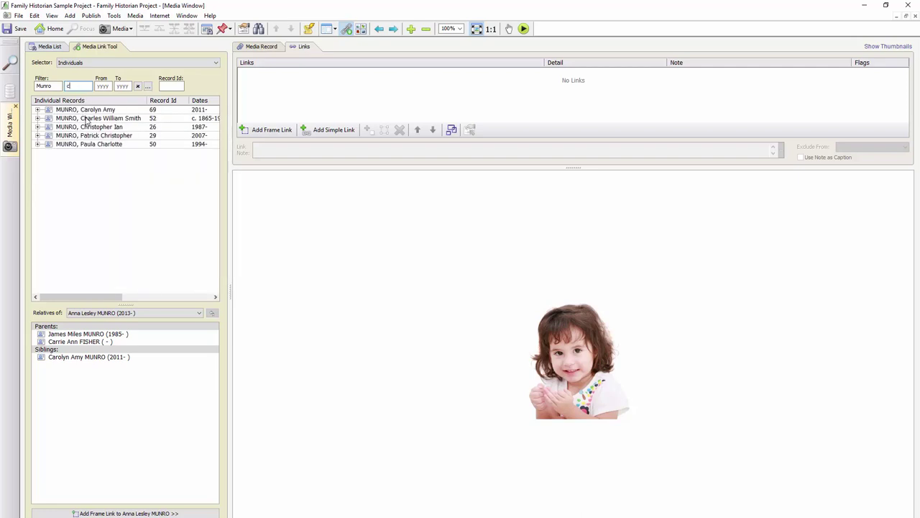
Add a frame link to the older Munro sister's record, framing the curly-haired girl's face in the picture
left_click(83, 112)
right_click(553, 359)
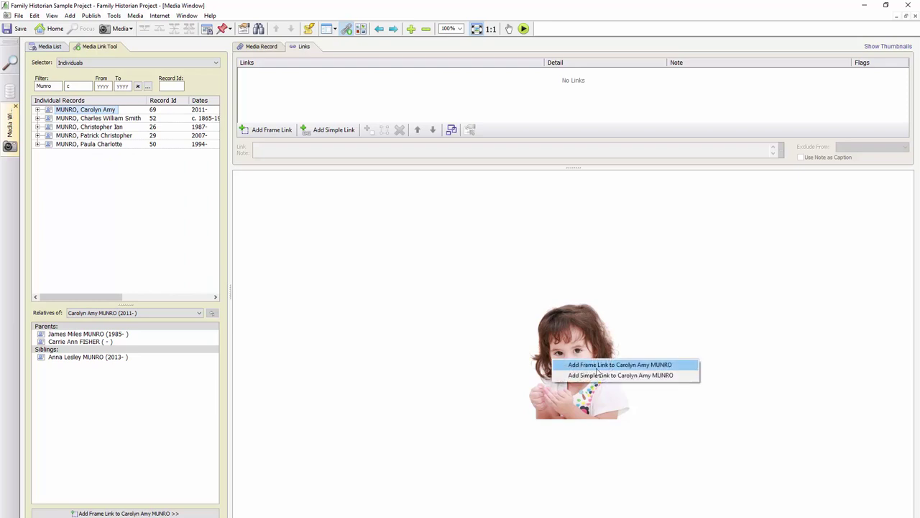
left_click(598, 364)
left_click_drag(535, 309, 607, 388)
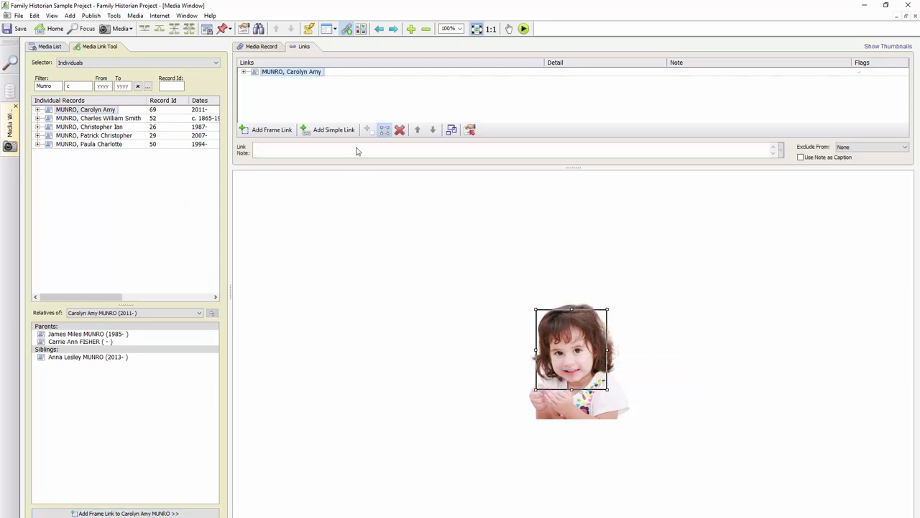
Reopen the family group picture from the thumbnails and view the linked father's family in the Focus Window
left_click(361, 28)
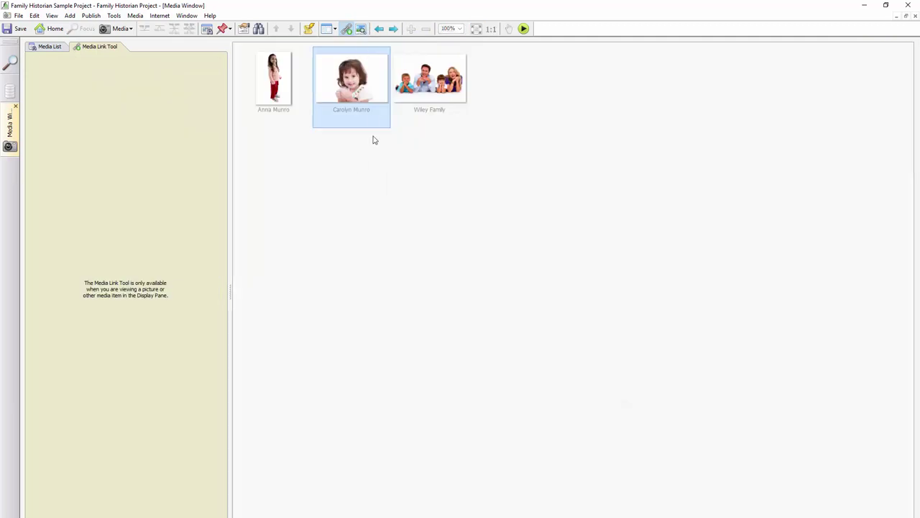
double_click(434, 96)
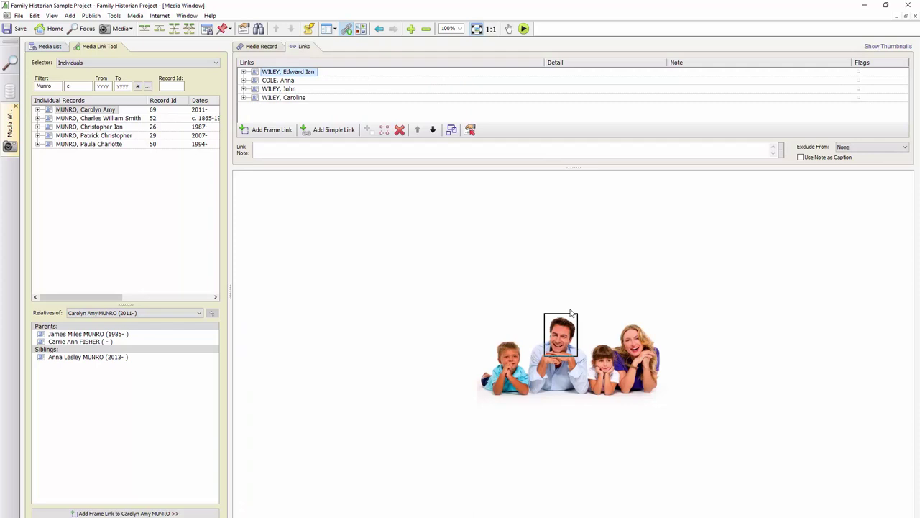
left_click(81, 29)
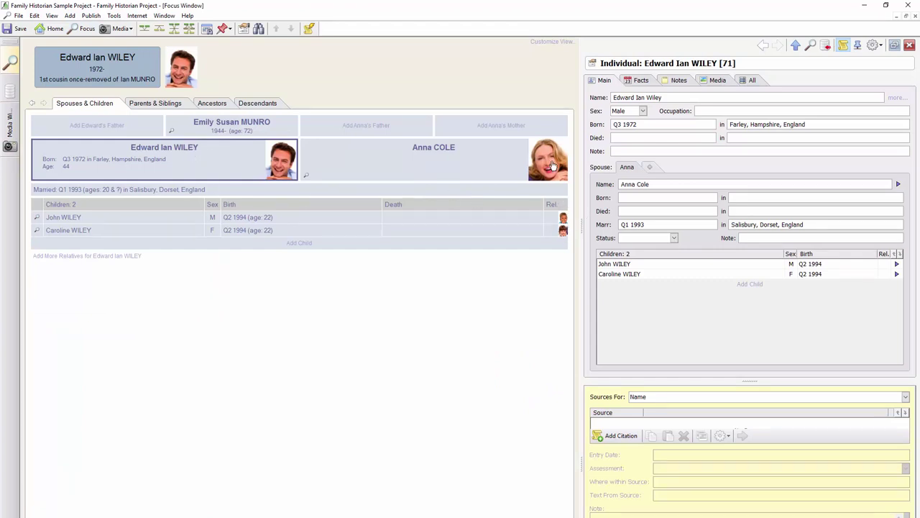
Return to the family group picture and create an ancestors and descendants diagram for the linked mother
left_click(8, 145)
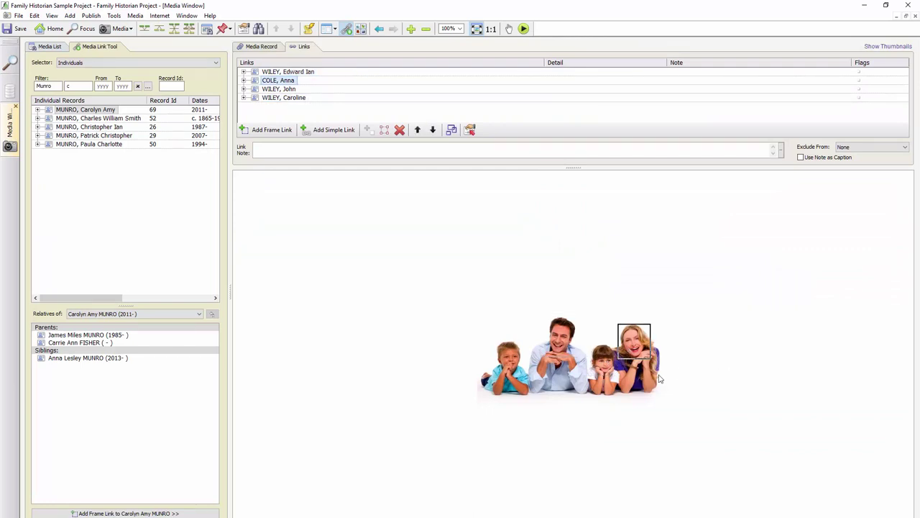
left_click(175, 31)
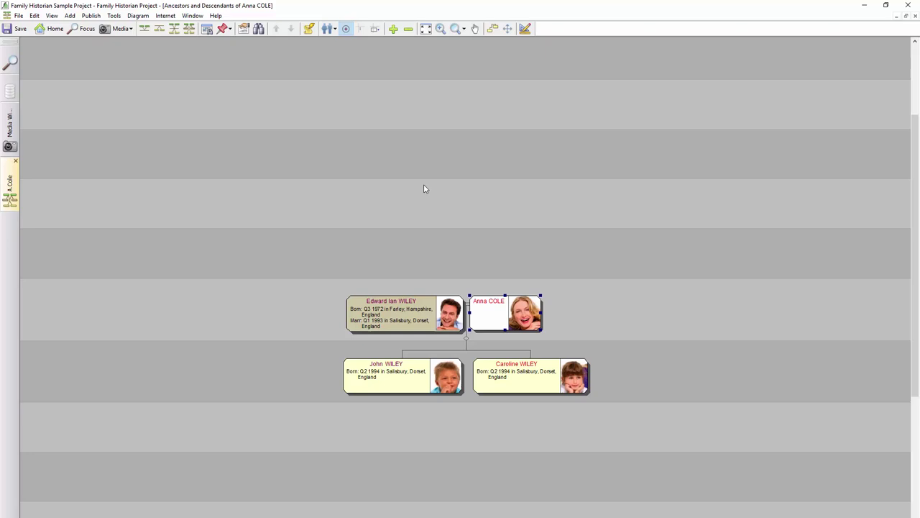